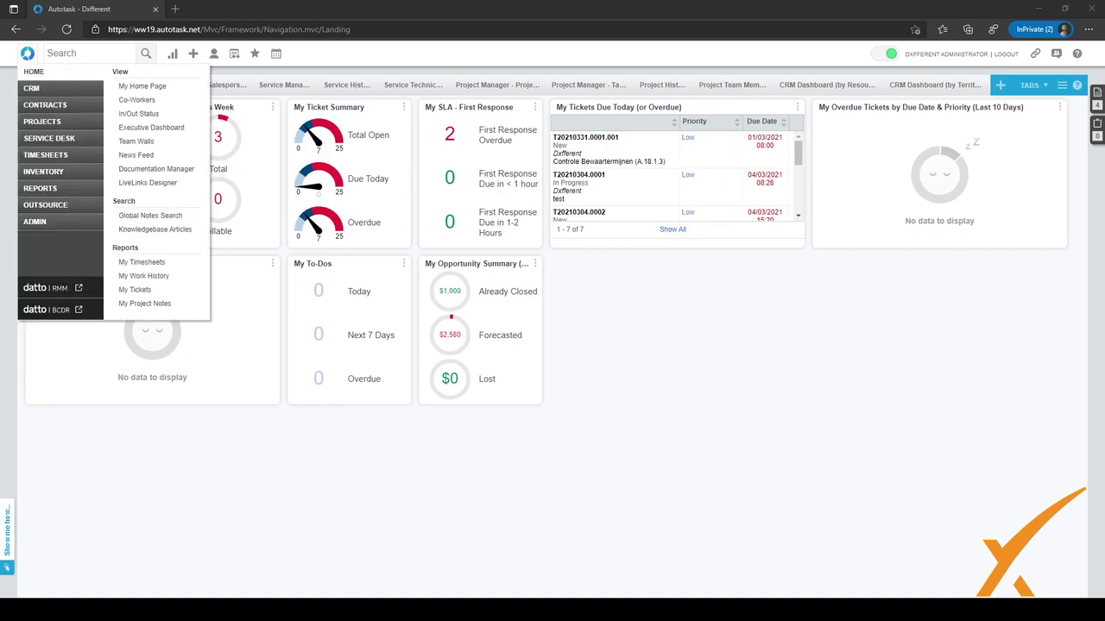
# Open Admin Features & Settings and expand the Contracts & Un-Posting category.
pyautogui.click(34, 222)
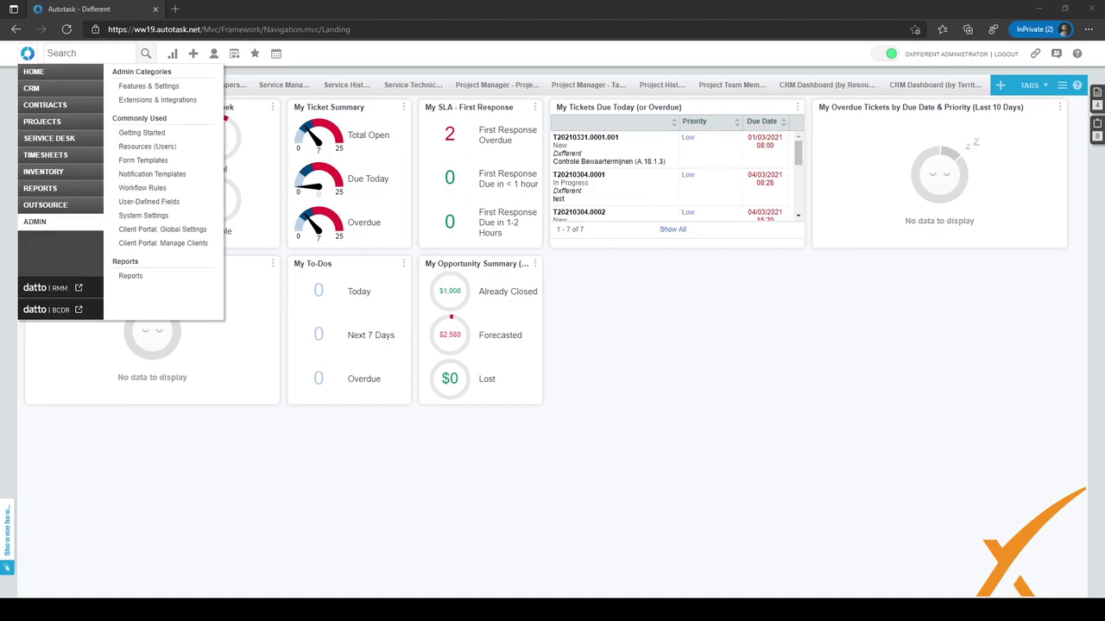
pyautogui.click(38, 227)
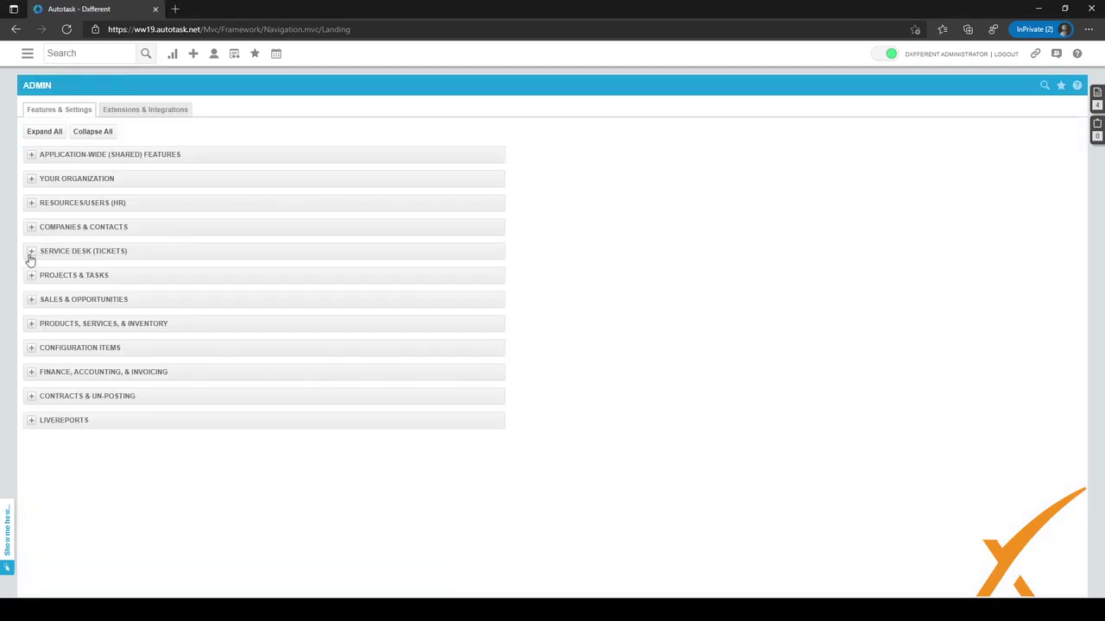
pyautogui.click(31, 398)
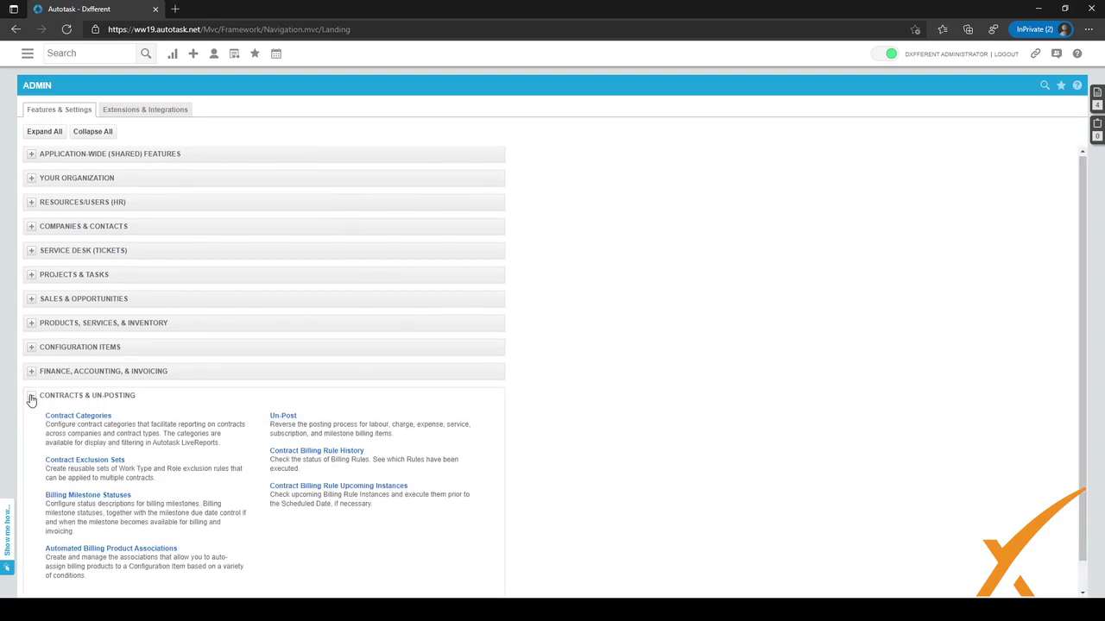
# Open the Contract Exclusion Sets list showing Workstation and Network Monitoring Exclusions.
pyautogui.click(76, 462)
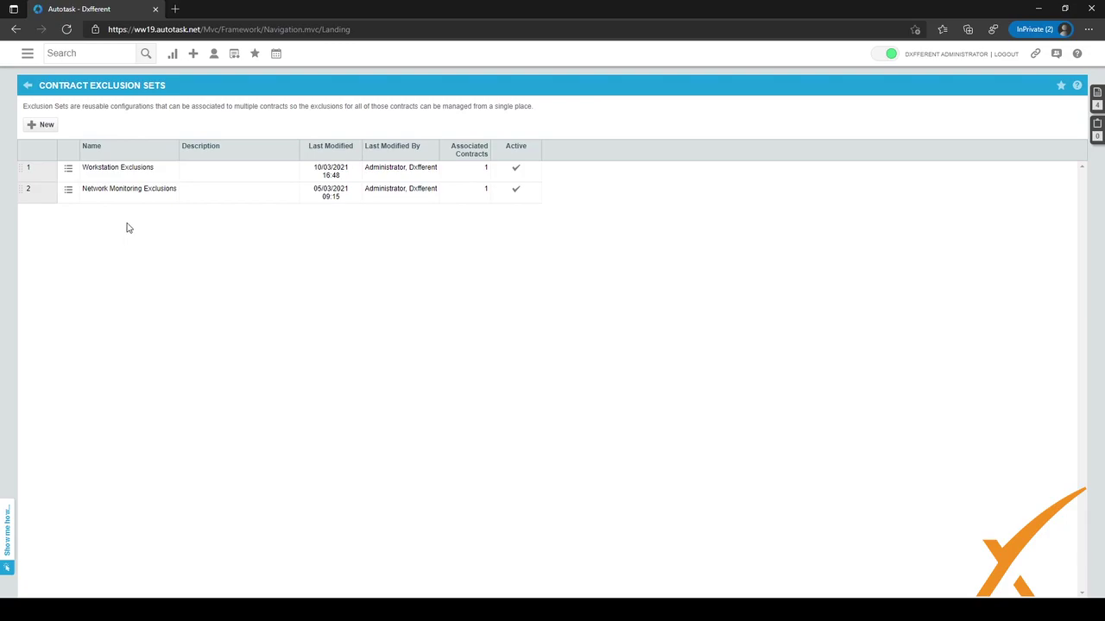
# Start a new contract exclusion set and focus its name field.
pyautogui.click(43, 125)
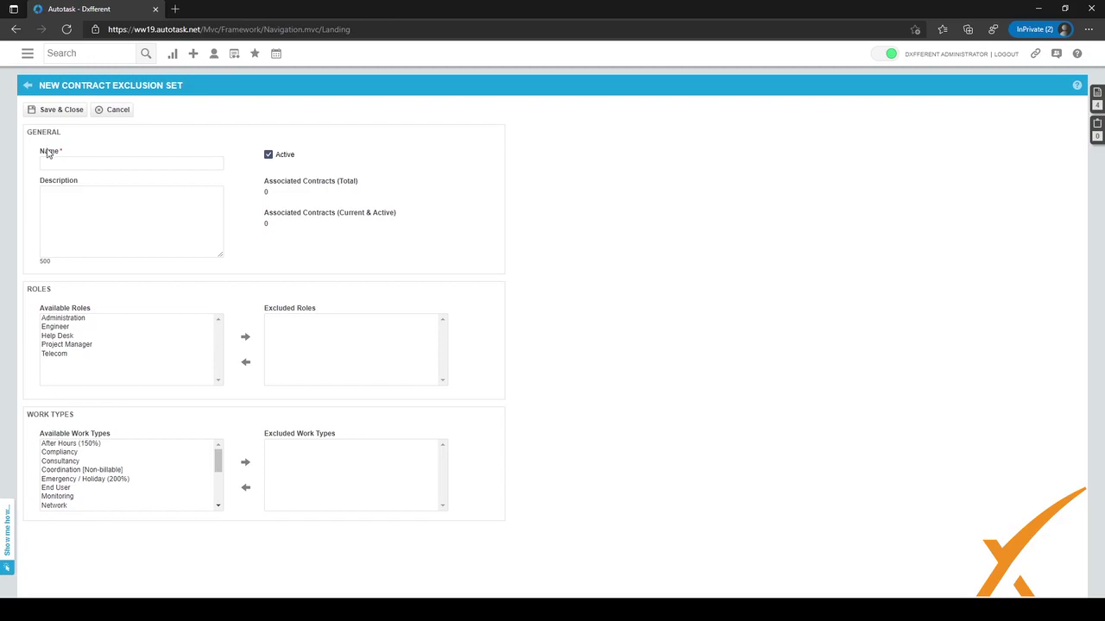
pyautogui.click(68, 162)
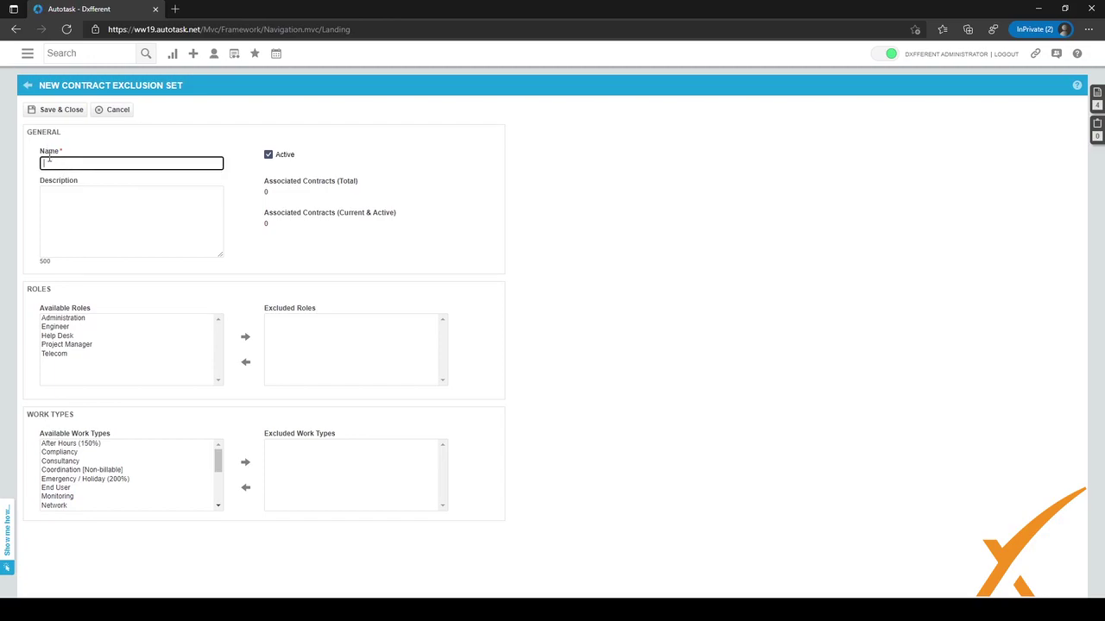
pyautogui.click(34, 162)
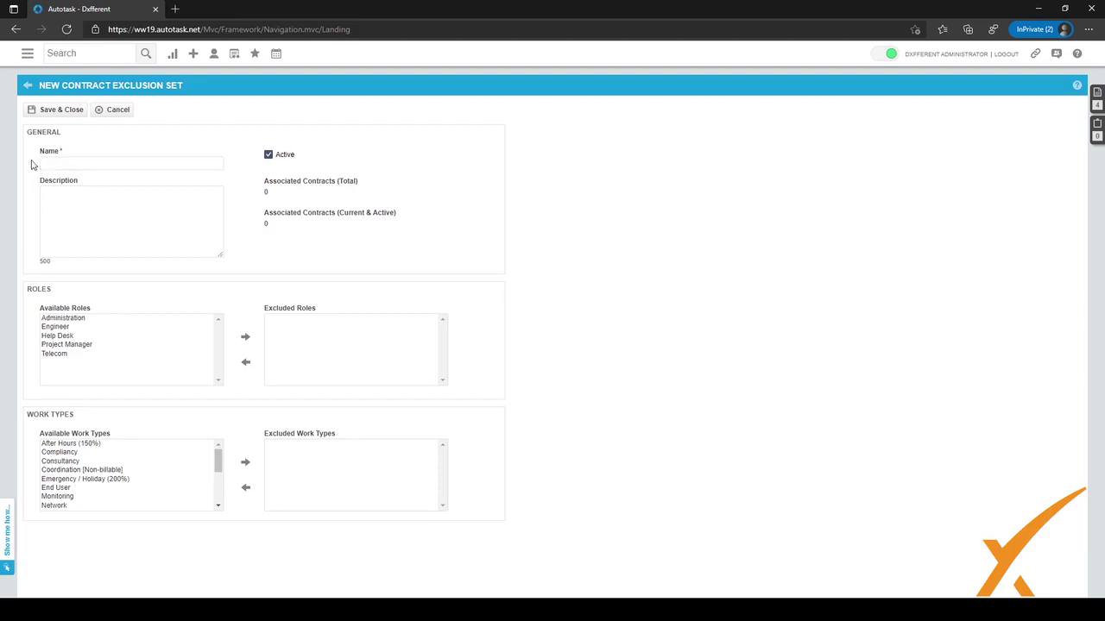
pyautogui.click(52, 163)
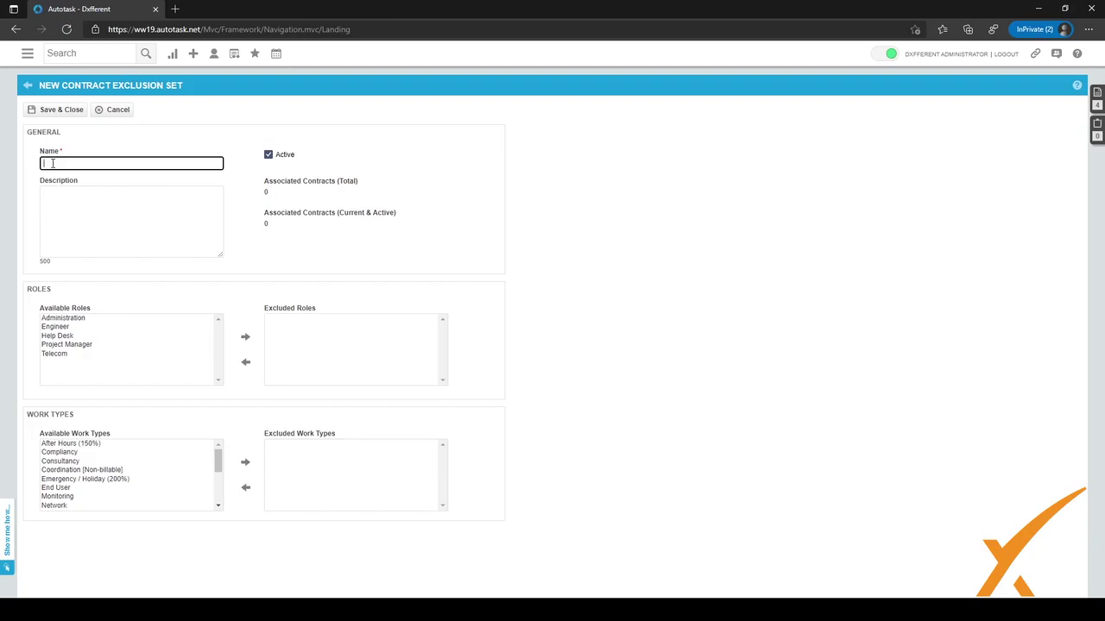
pyautogui.click(12, 169)
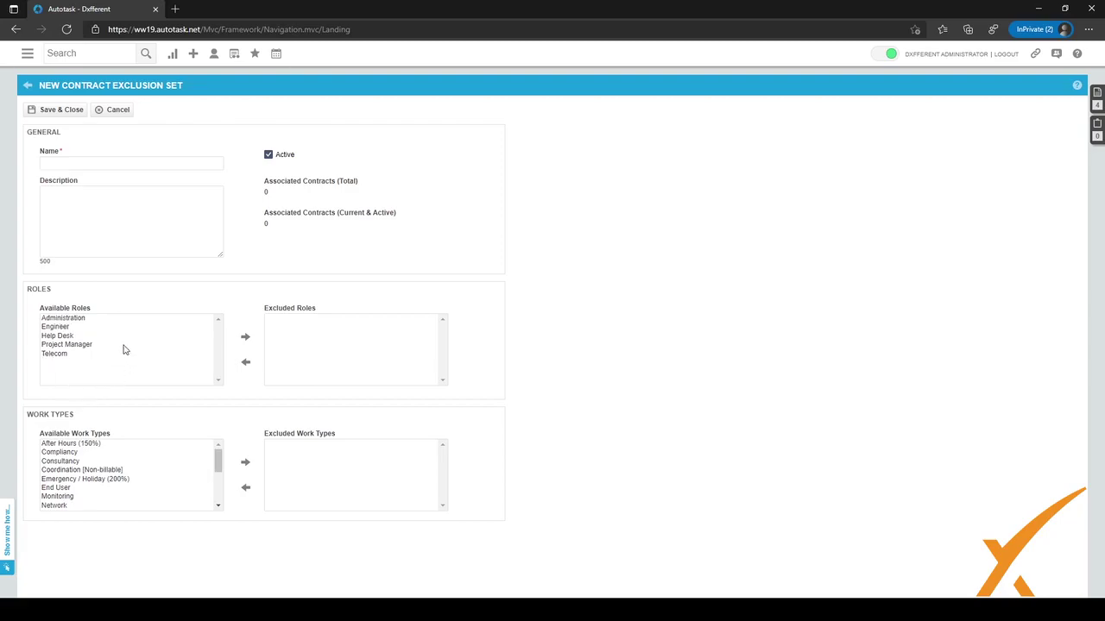
# Exclude the Project Manager role and After Hours (150%) and Emergency / Holiday (200%) work types.
pyautogui.click(62, 328)
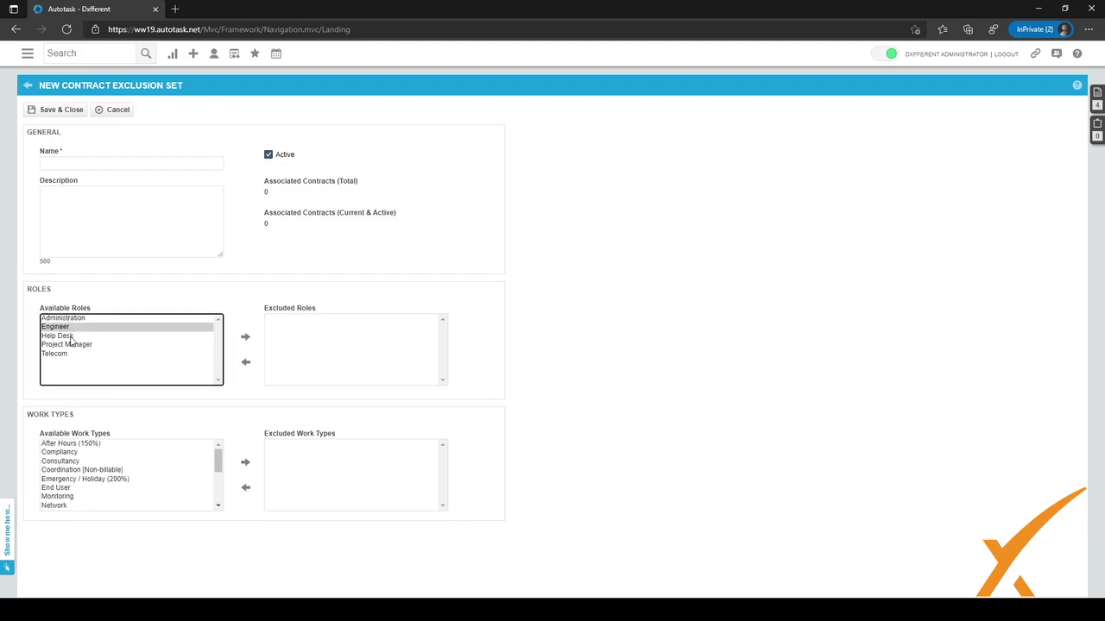
pyautogui.click(72, 346)
pyautogui.click(246, 339)
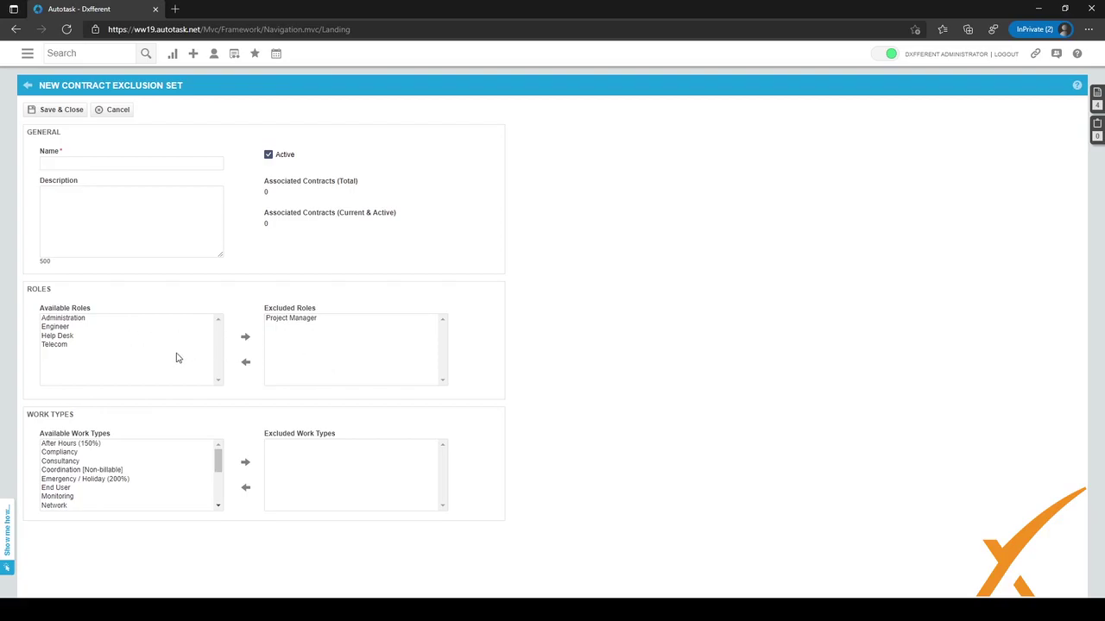
pyautogui.doubleClick(89, 446)
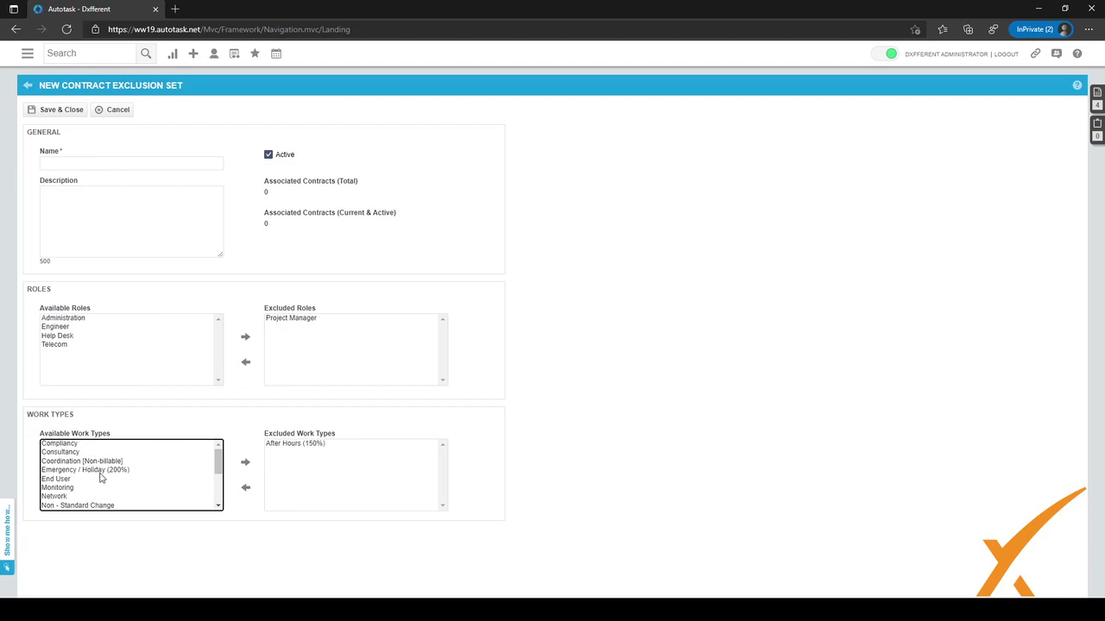
pyautogui.doubleClick(101, 471)
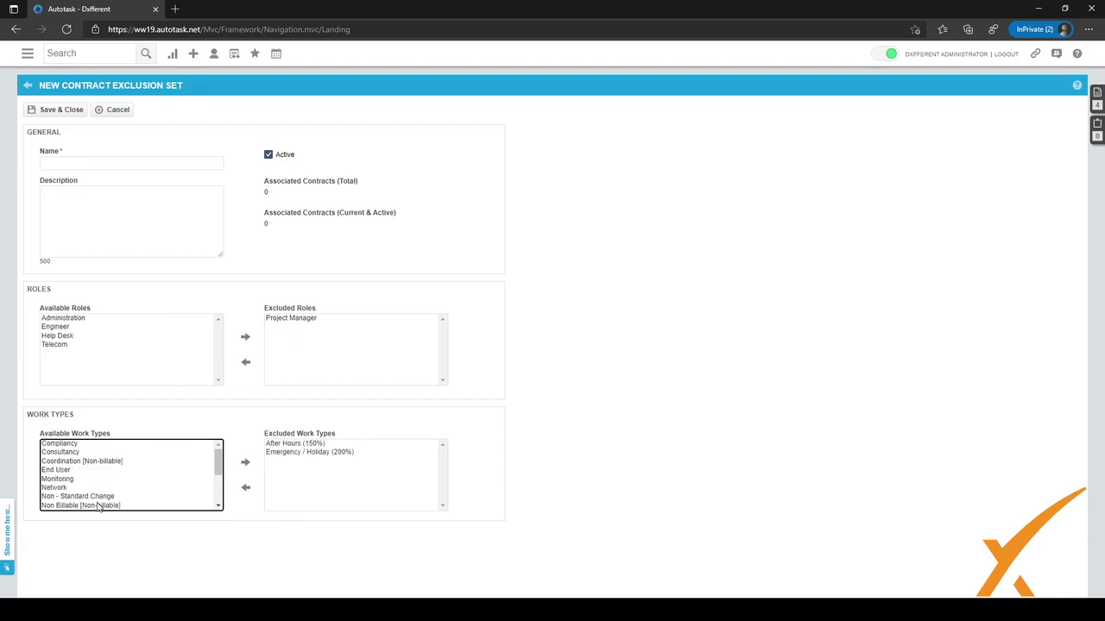
pyautogui.scroll(-3, 99, 504)
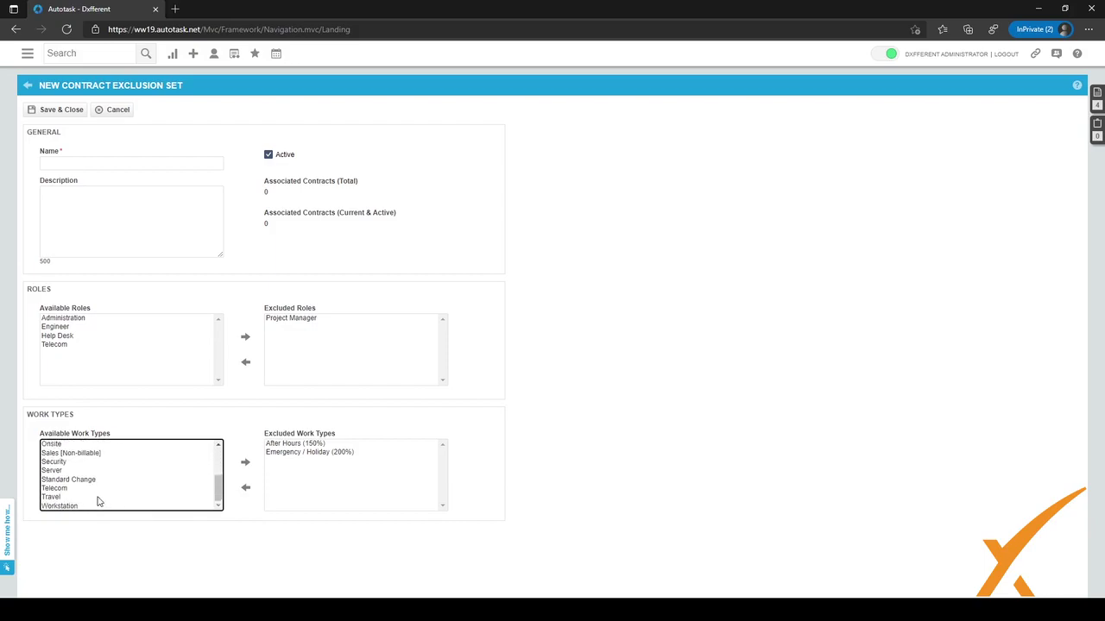
pyautogui.scroll(3, 97, 499)
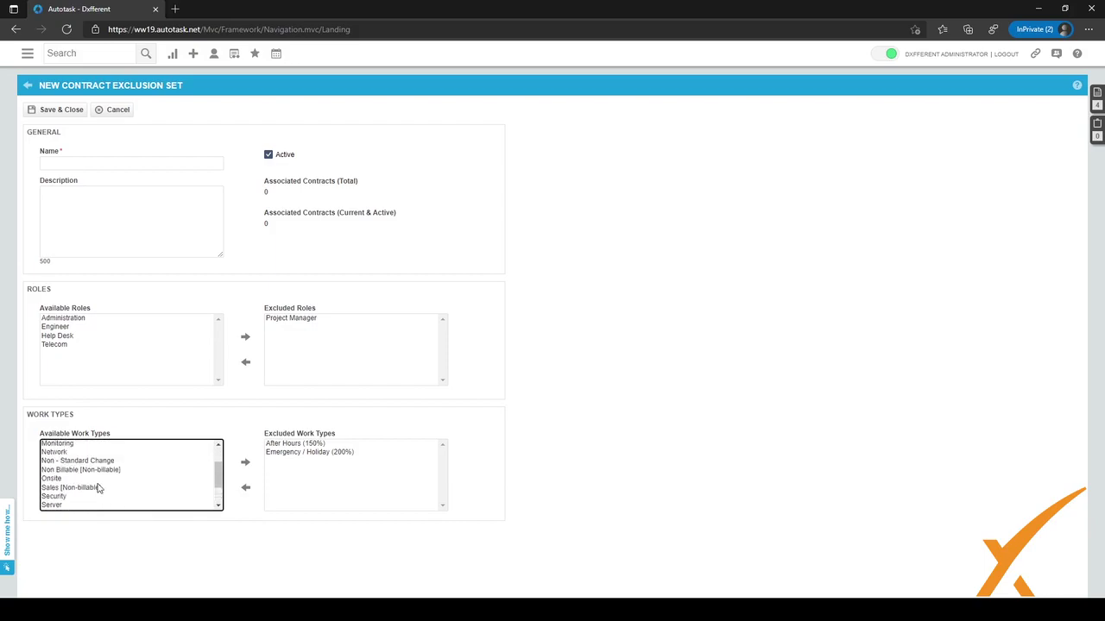
pyautogui.scroll(1, 97, 488)
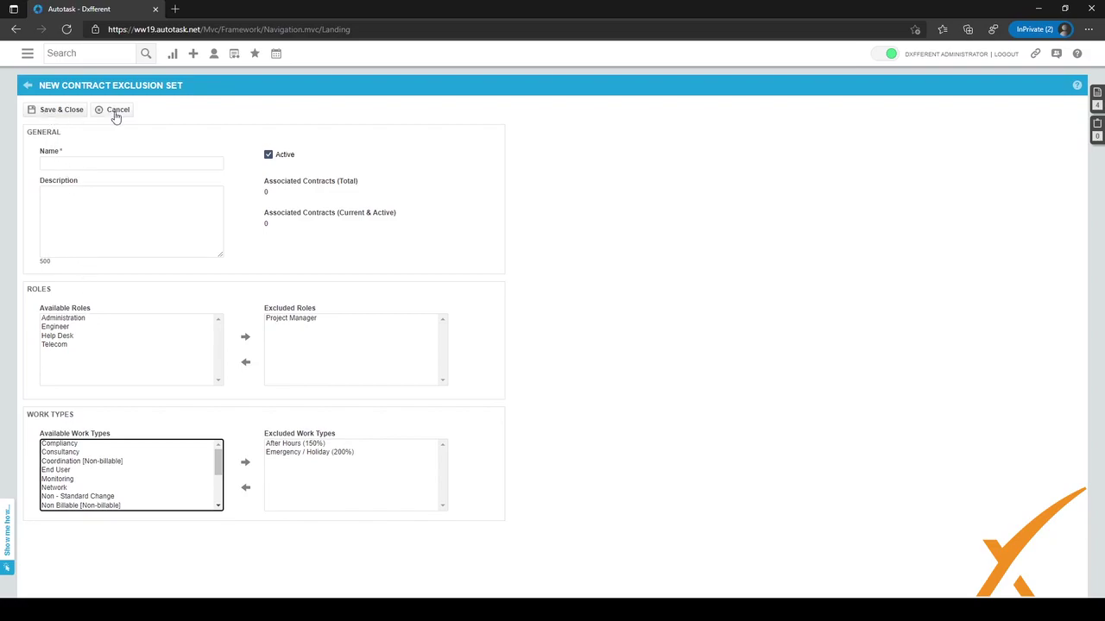
# Discard the new set and open Workstation Exclusions for editing.
pyautogui.click(33, 95)
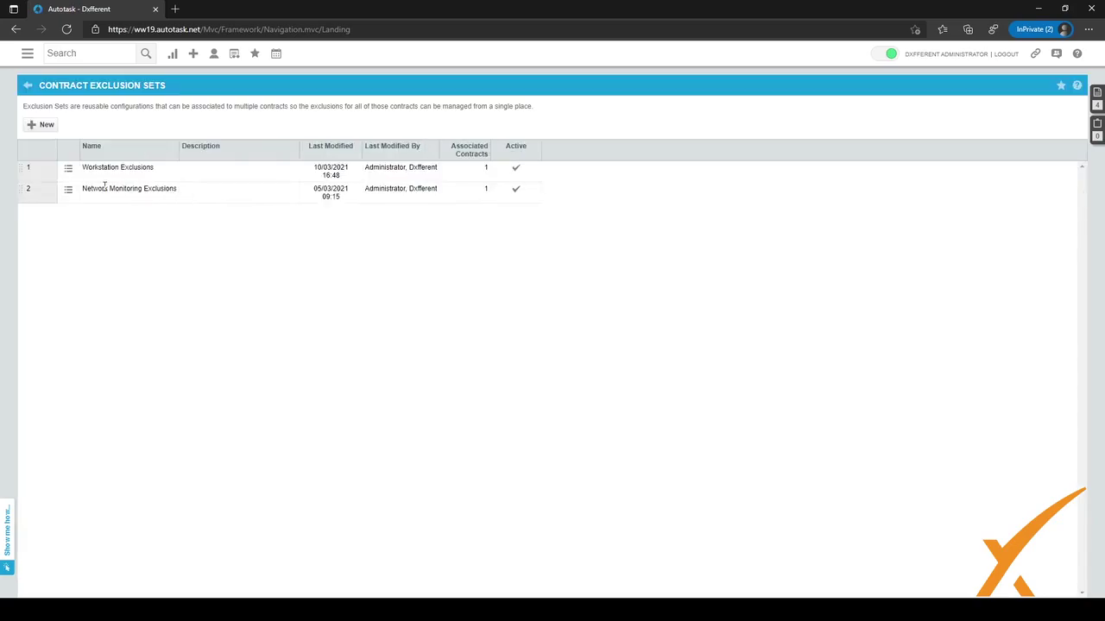
pyautogui.moveTo(67, 166)
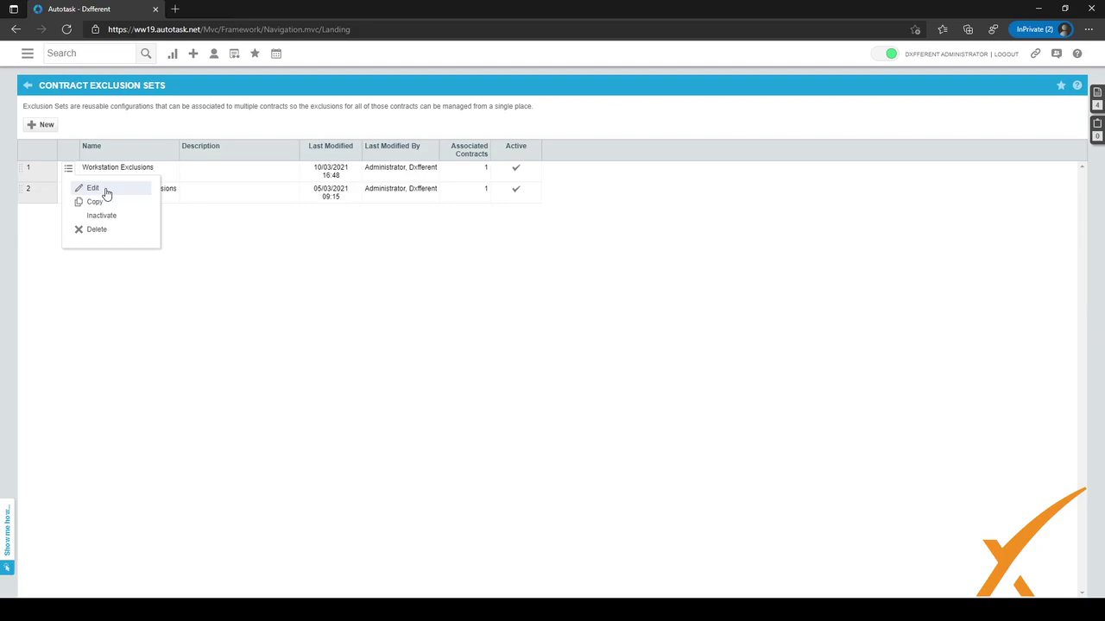
pyautogui.click(93, 189)
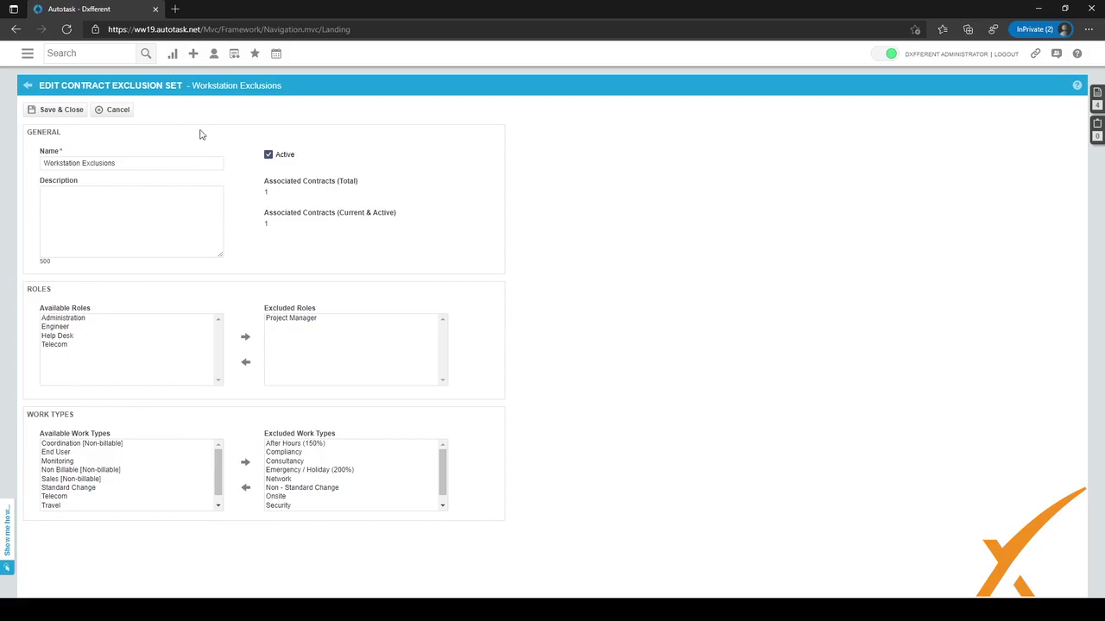
pyautogui.click(27, 53)
# Search contracts to list all five active contracts.
pyautogui.moveTo(50, 110)
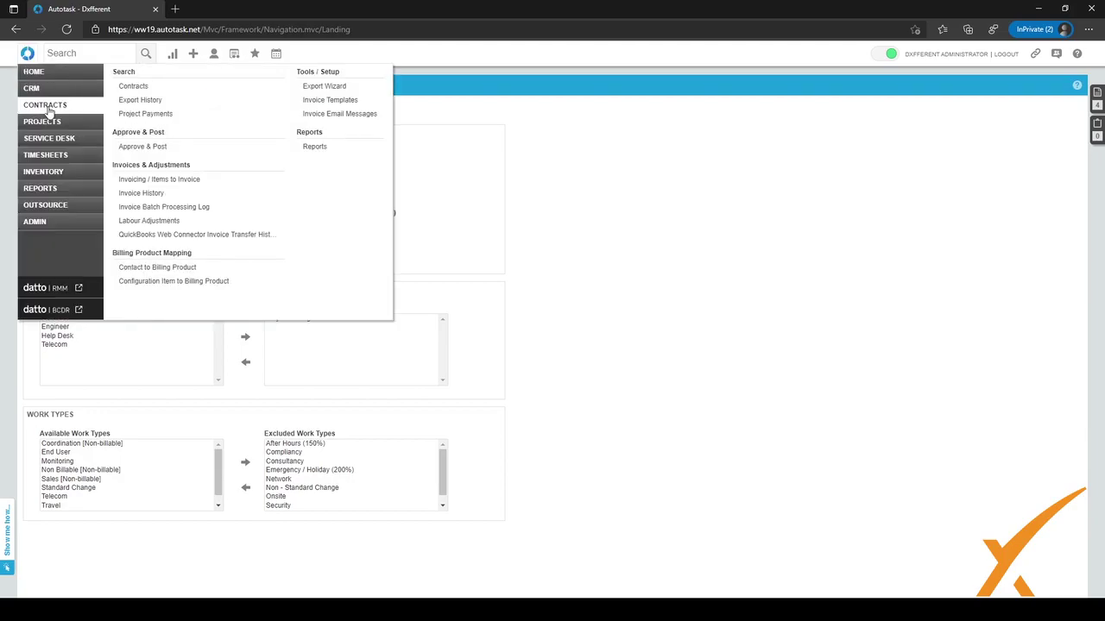
pyautogui.click(49, 111)
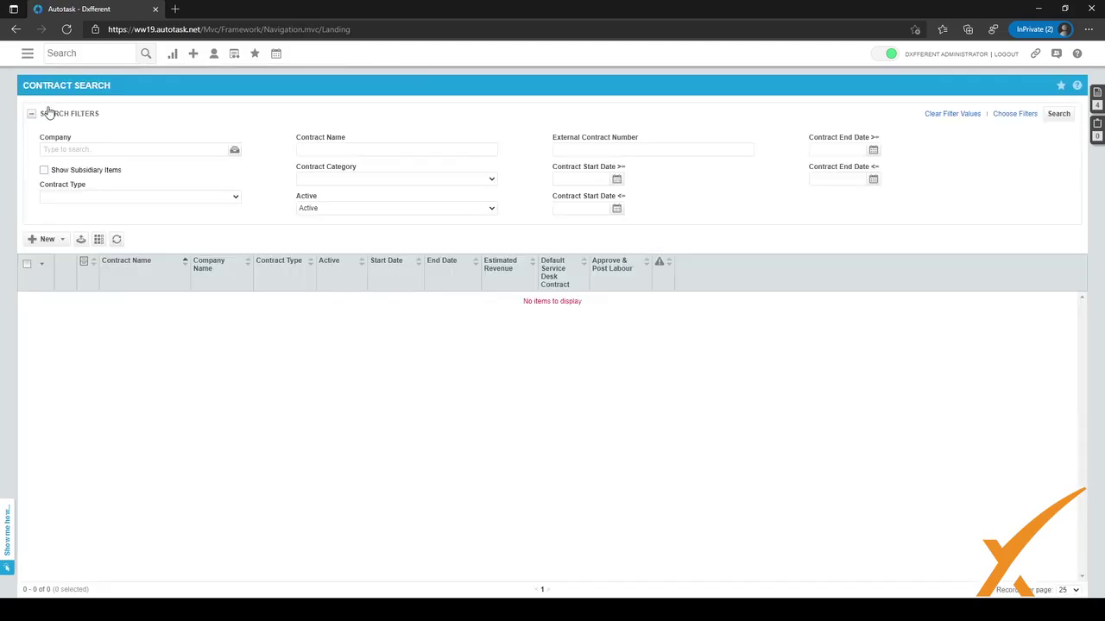
pyautogui.click(1058, 114)
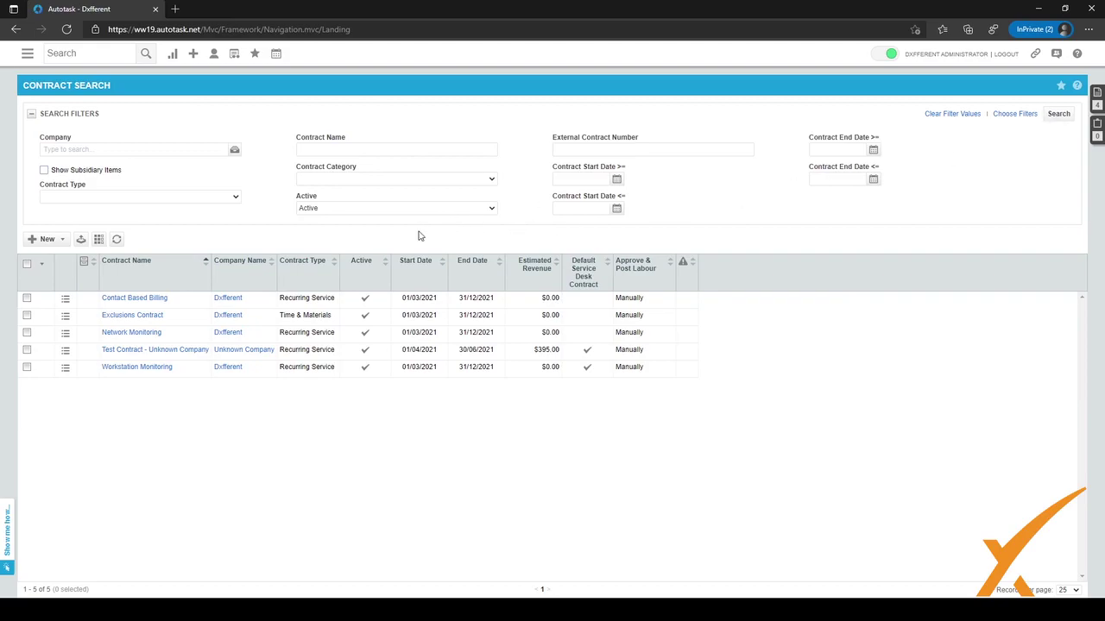
# Open the Contact Based Billing contract, closing the extra edit tab first.
pyautogui.click(65, 298)
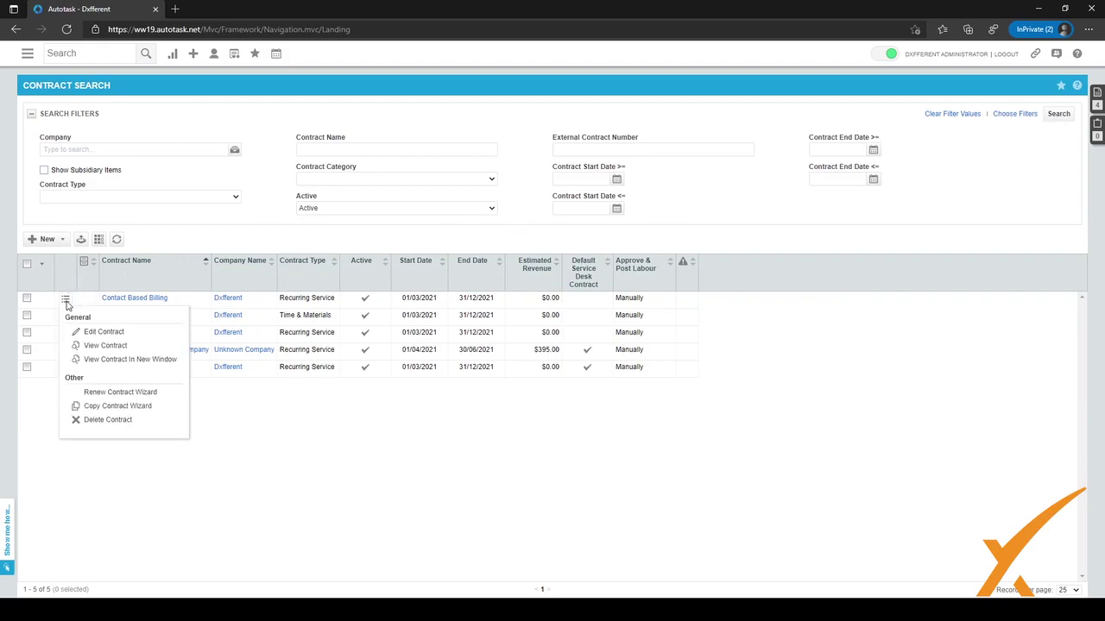
pyautogui.click(96, 335)
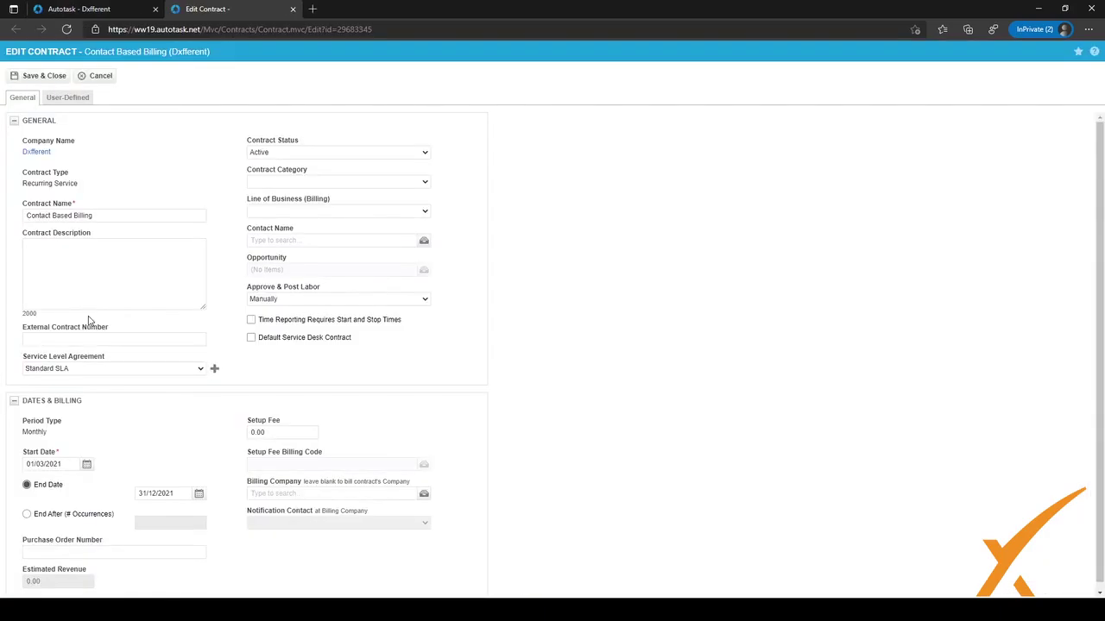
pyautogui.hotkey('ctrl', 'w')
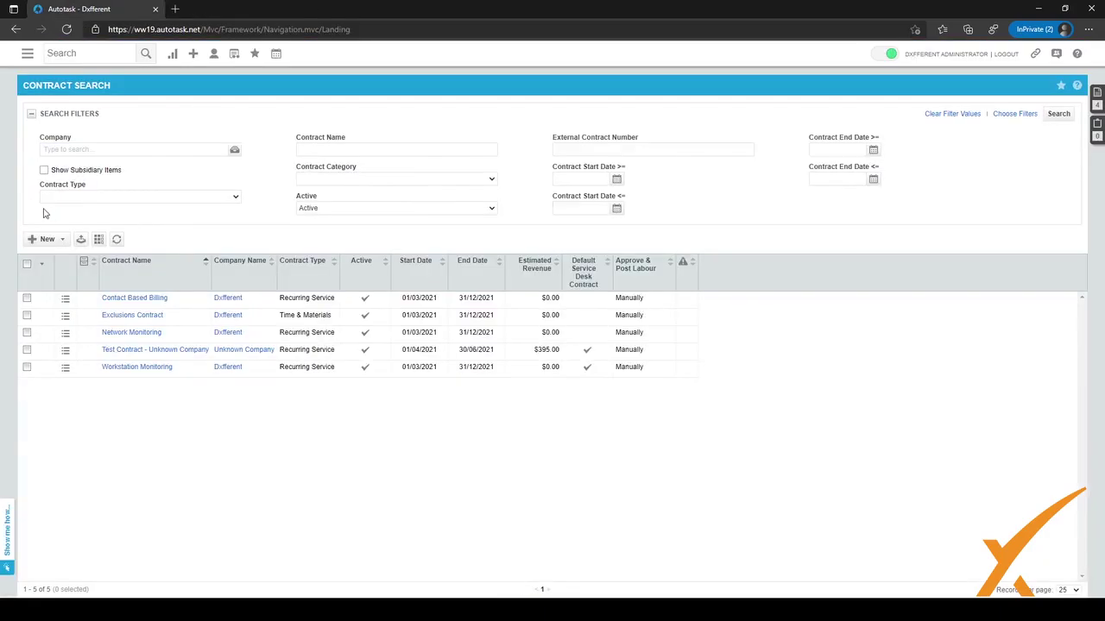
pyautogui.click(142, 302)
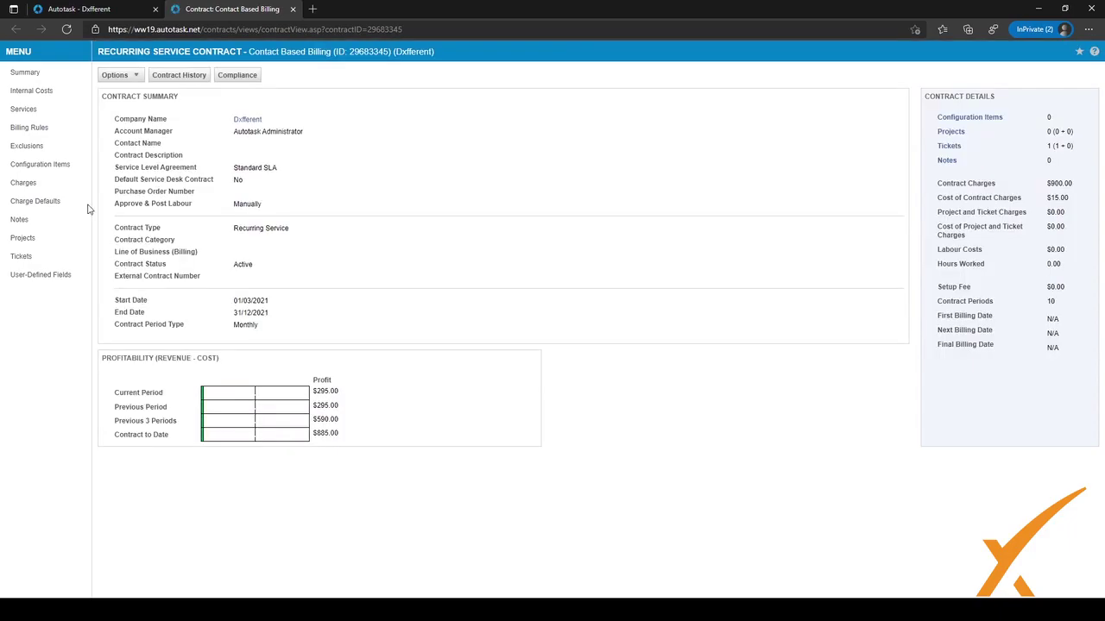
# On the contract's Exclusions page, preview Workstation Exclusions and its excluded roles and work types.
pyautogui.click(26, 146)
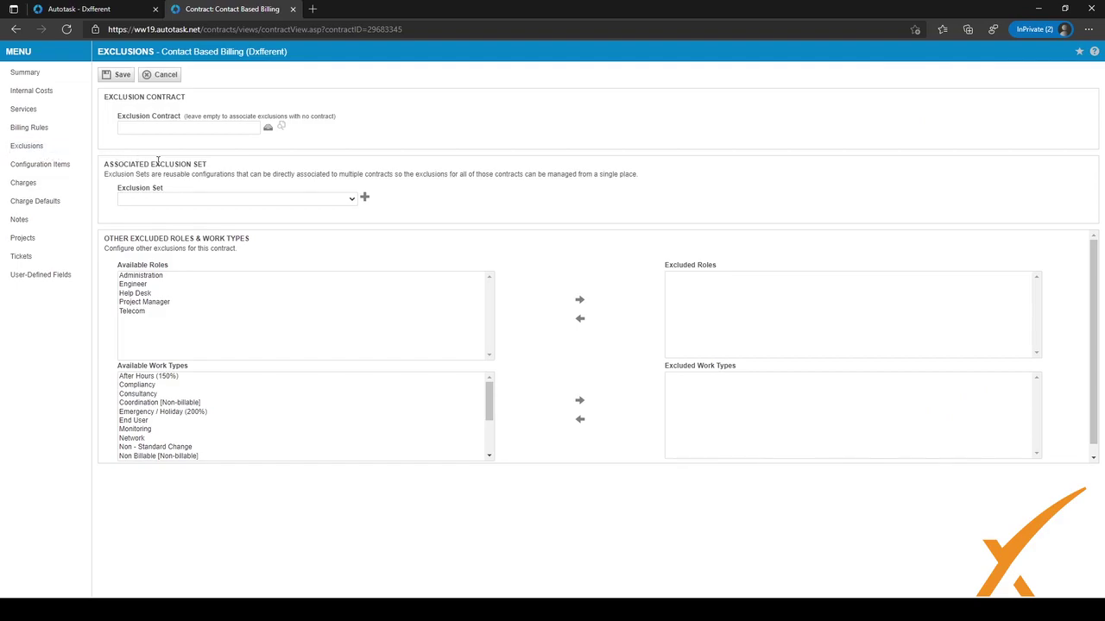
pyautogui.click(187, 129)
pyautogui.click(226, 208)
pyautogui.click(216, 229)
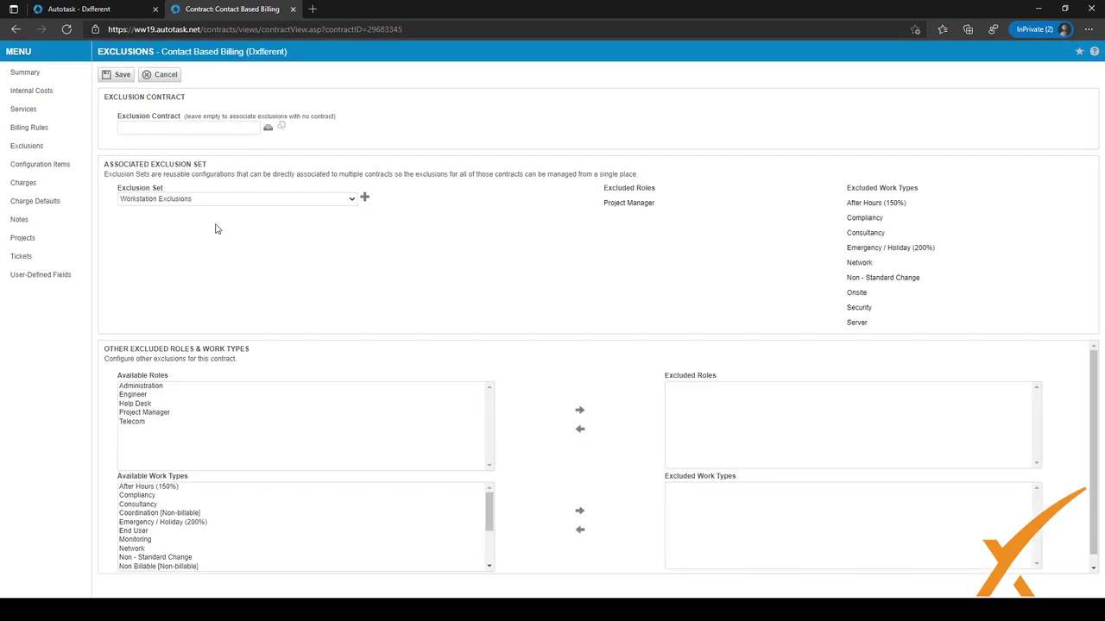
pyautogui.scroll(-1, 244, 406)
pyautogui.scroll(1, 244, 405)
pyautogui.moveTo(605, 187); pyautogui.dragTo(685, 210)
pyautogui.moveTo(849, 187); pyautogui.dragTo(935, 191)
# Try Network Monitoring Exclusions, then reset the exclusion set to none.
pyautogui.click(259, 200)
pyautogui.click(237, 237)
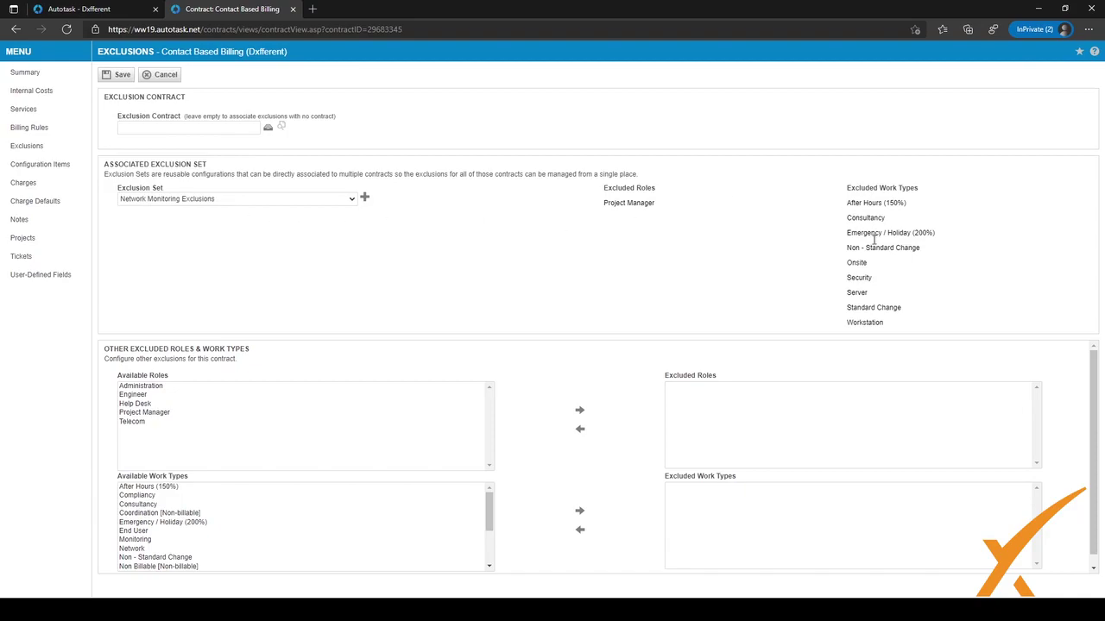
pyautogui.click(212, 202)
pyautogui.click(212, 210)
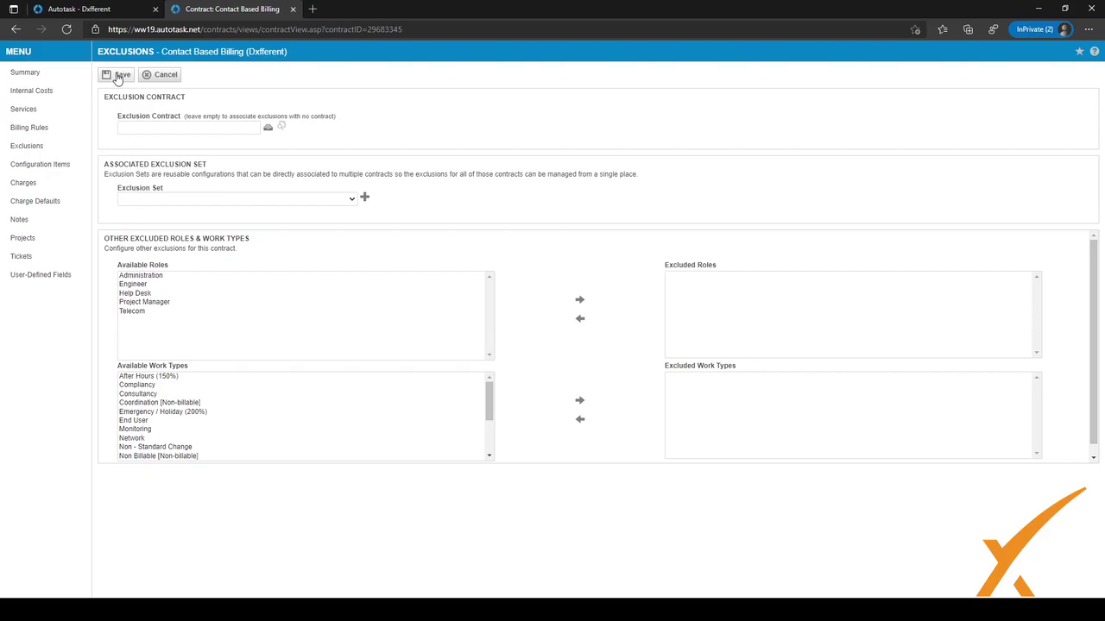
pyautogui.click(293, 9)
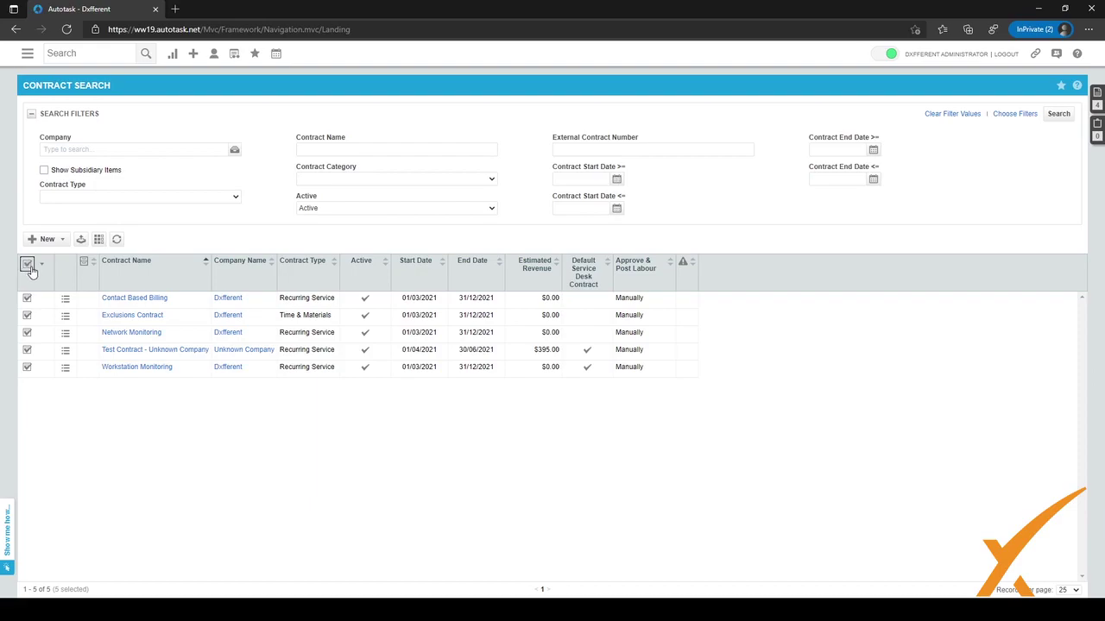
# Show the bulk actions menu for all five selected contracts.
pyautogui.click(38, 267)
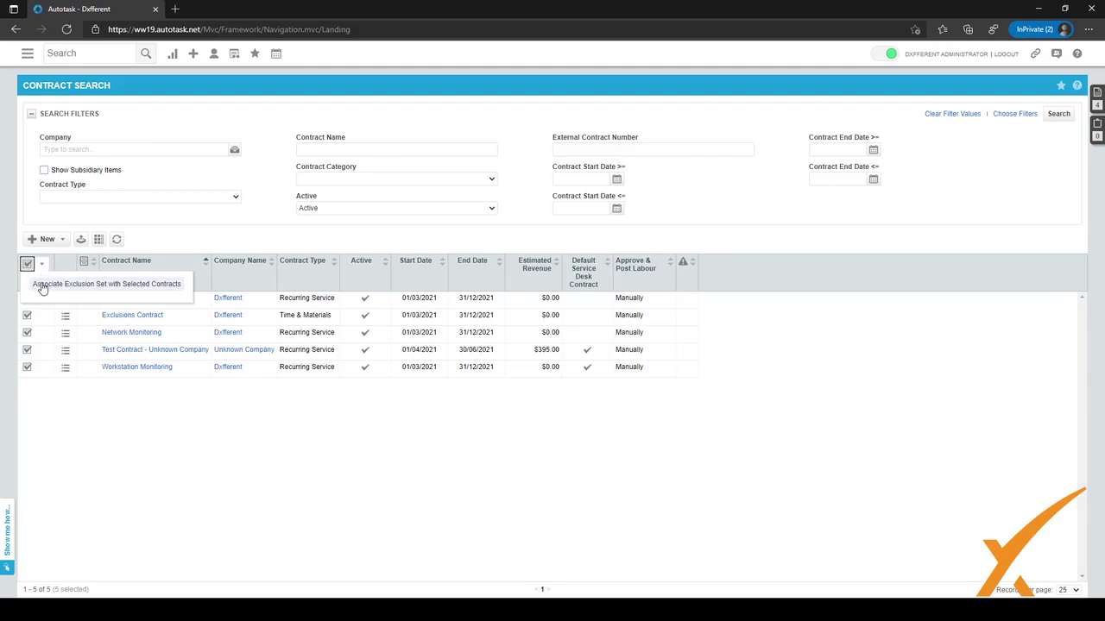
# Open the Associate Exclusion Set with Selected Contracts dialog and close it without saving.
pyautogui.click(42, 287)
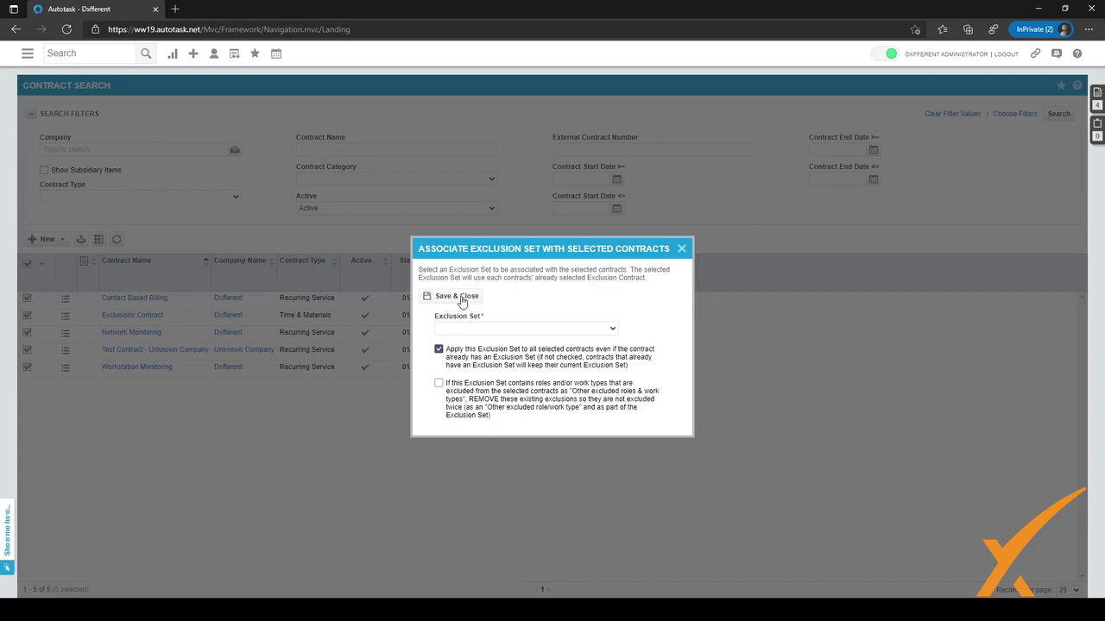
pyautogui.click(681, 249)
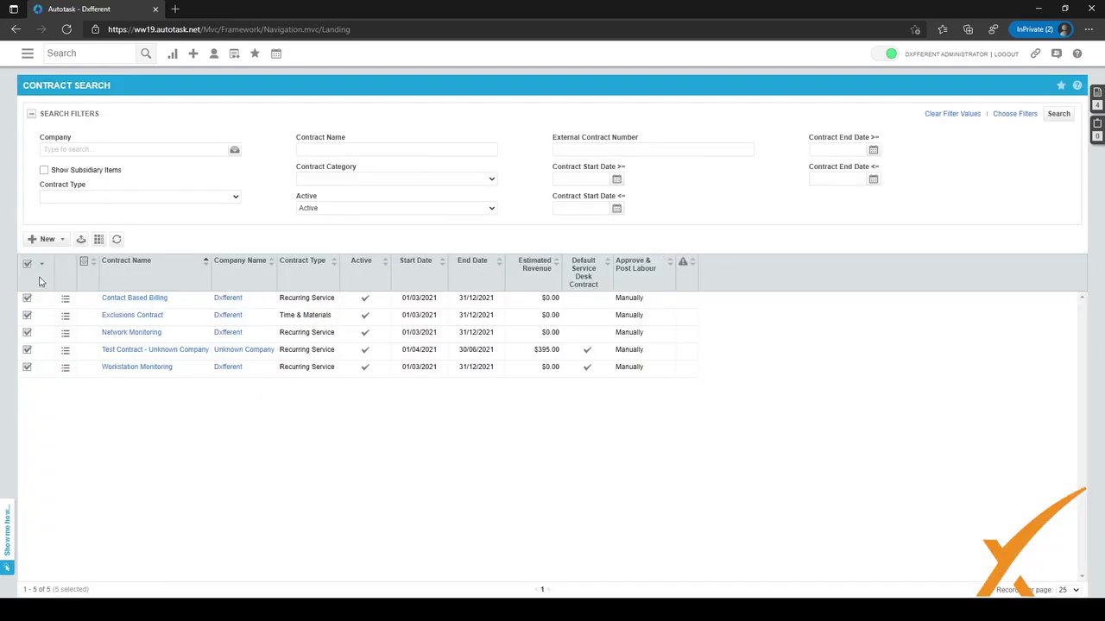